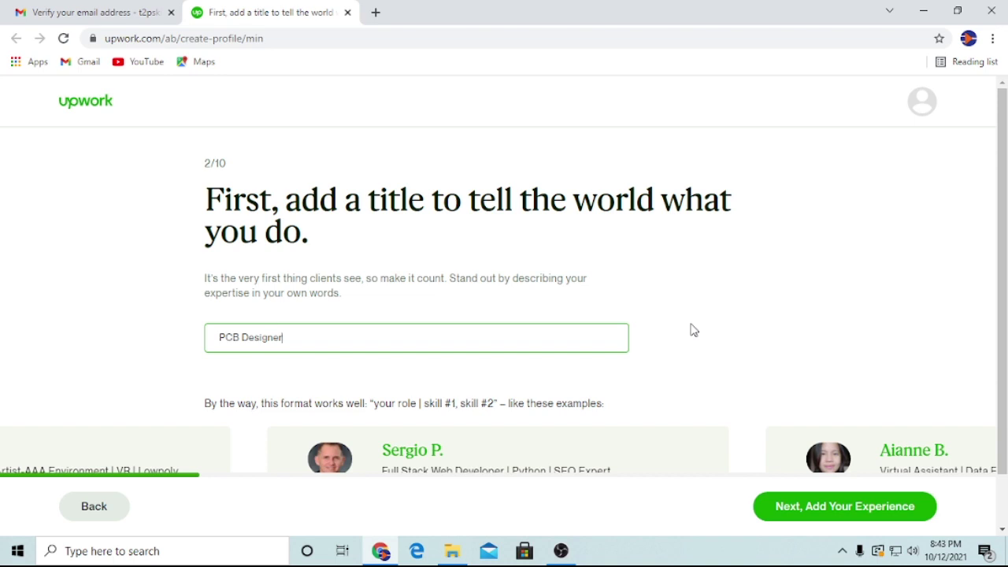
- Complete the profile title as "PCB Designer | eagle" and proceed to the work experience page
{"action": "type", "text": "| eagle"}
{"action": "scroll", "coordinate": [607, 383], "scroll_direction": "down", "scroll_amount": 1}
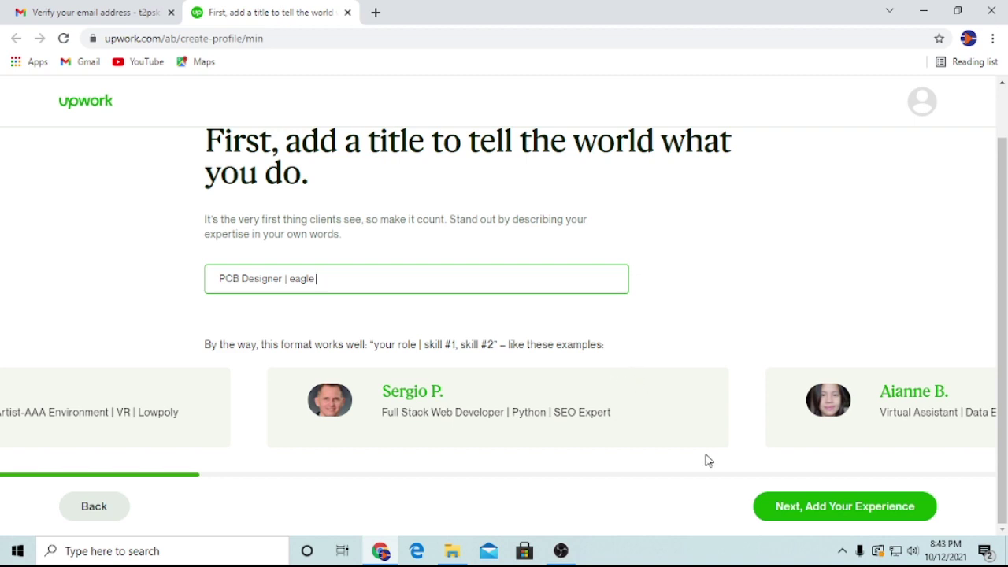
{"action": "left_click", "coordinate": [844, 512]}
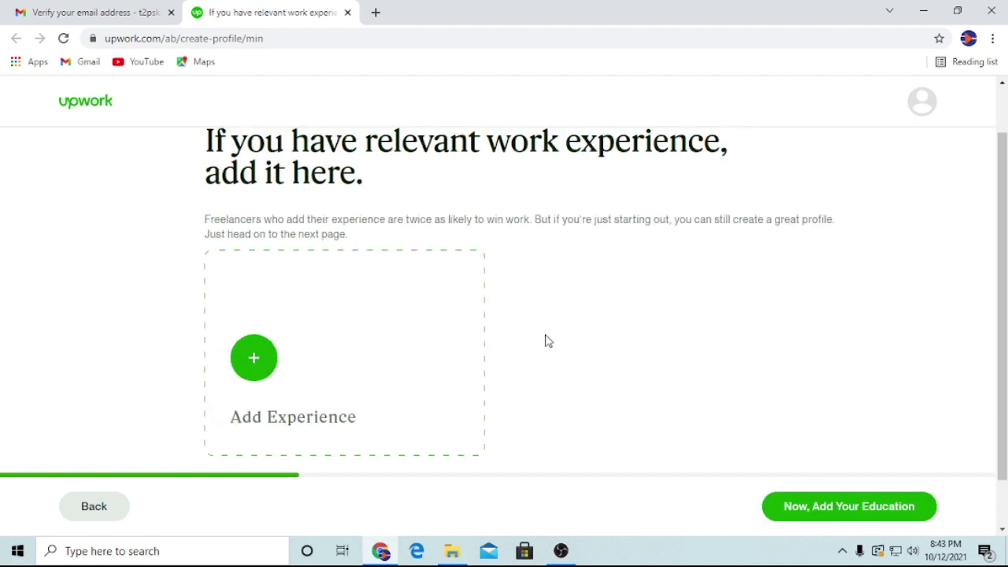
- Start a new work experience entry and set its title to Design Engineer
{"action": "scroll", "coordinate": [544, 341], "scroll_direction": "down", "scroll_amount": 1}
{"action": "scroll", "coordinate": [551, 339], "scroll_direction": "up", "scroll_amount": 2}
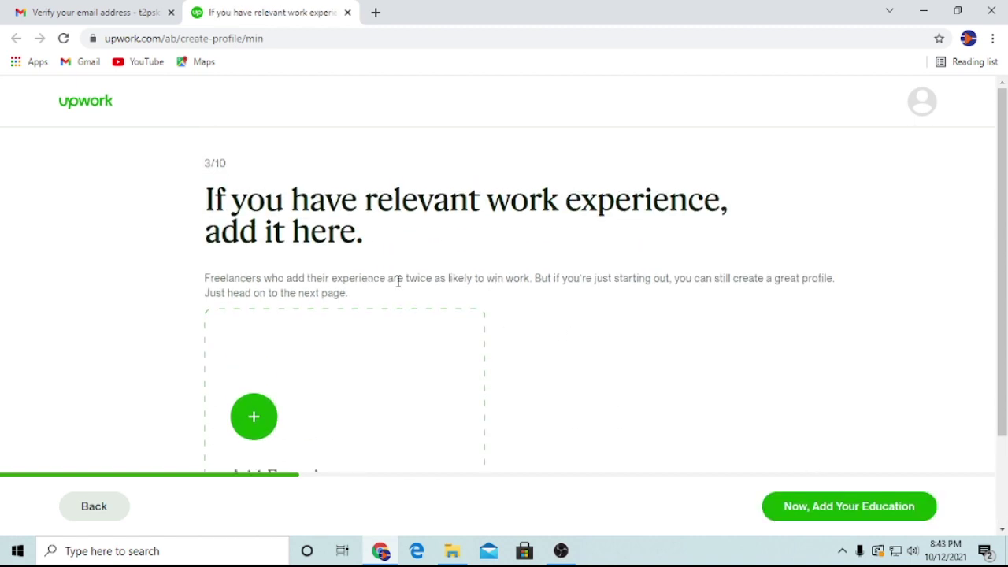
{"action": "scroll", "coordinate": [473, 275], "scroll_direction": "down", "scroll_amount": 3}
{"action": "scroll", "coordinate": [423, 295], "scroll_direction": "up", "scroll_amount": 2}
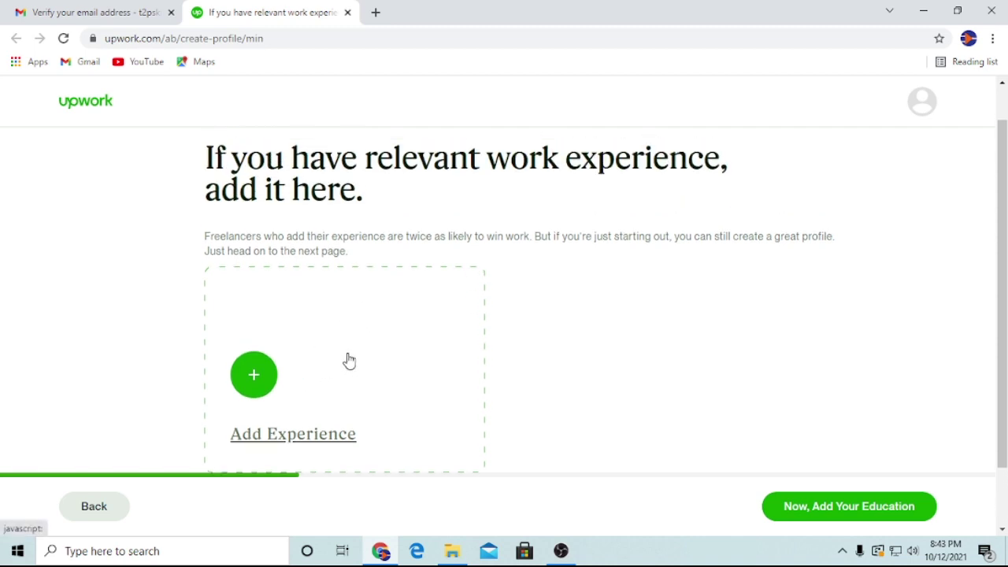
{"action": "scroll", "coordinate": [339, 361], "scroll_direction": "down", "scroll_amount": 1}
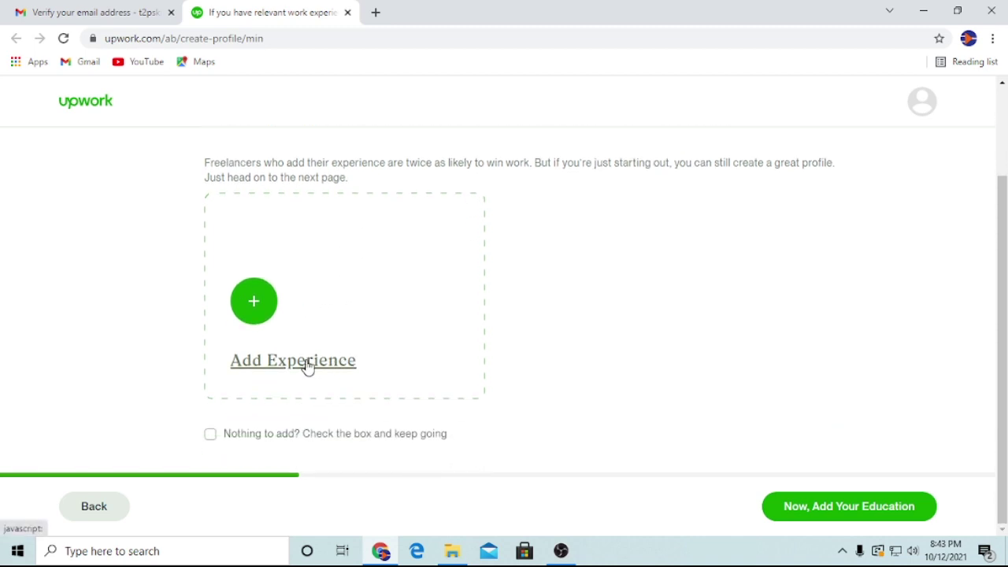
{"action": "left_click", "coordinate": [307, 367]}
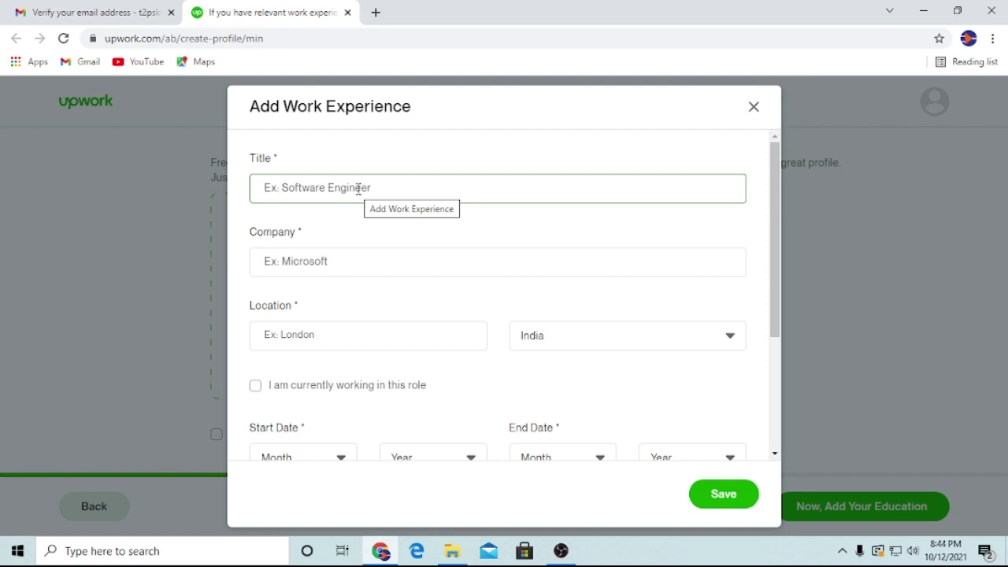
{"action": "type", "text": "de"}
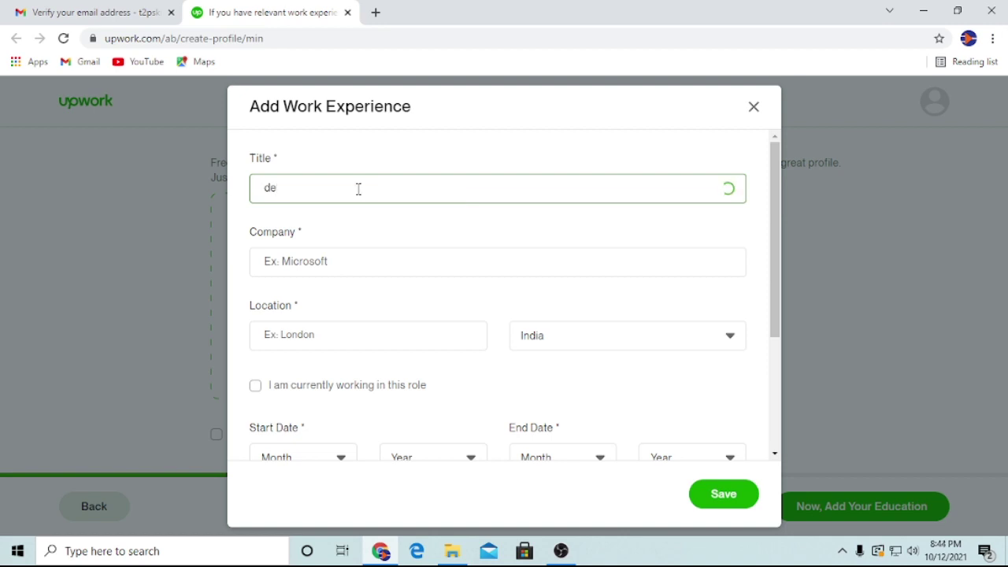
{"action": "key", "text": "BackSpace"}
{"action": "key", "text": "BackSpace"}
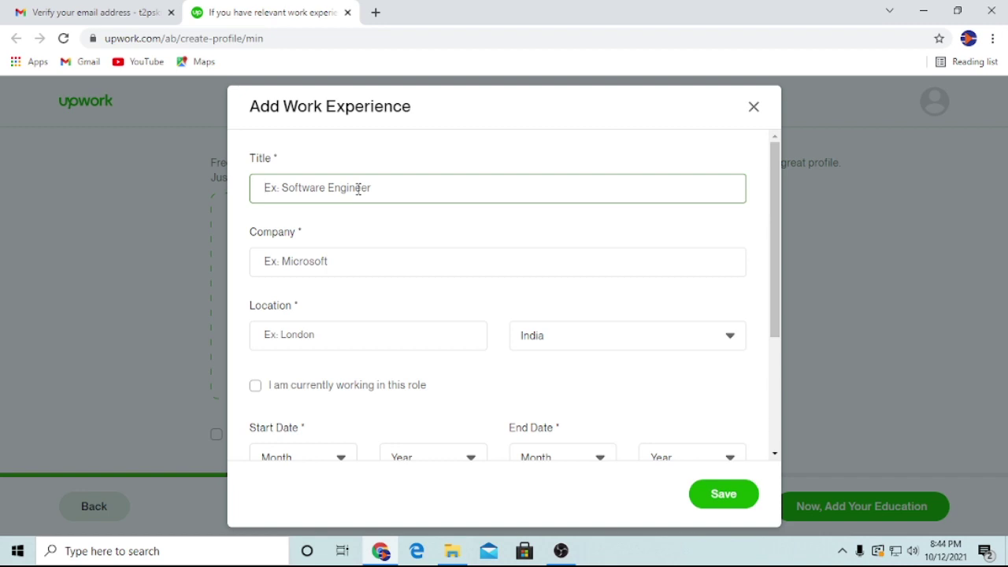
{"action": "type", "text": "De"}
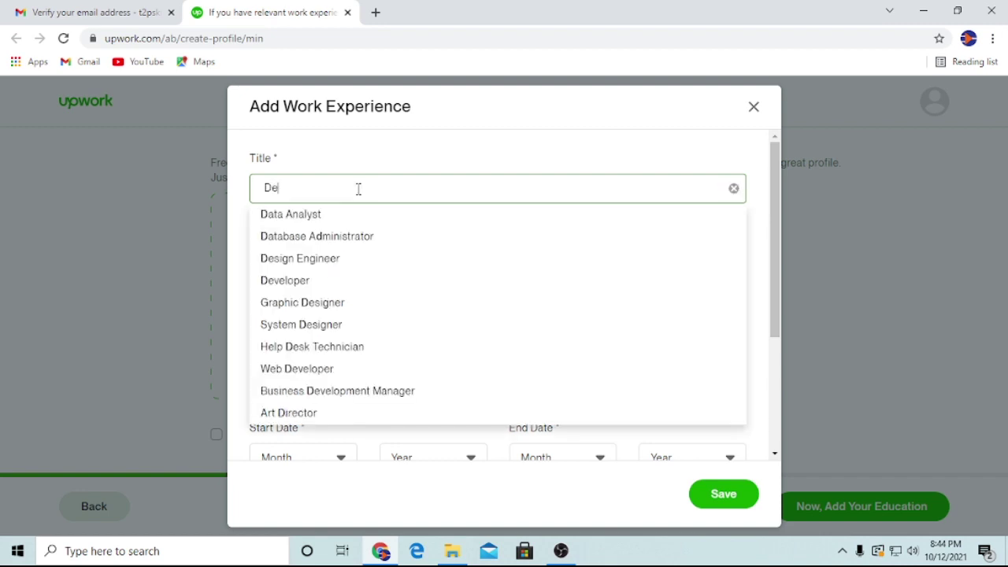
{"action": "type", "text": "sign"}
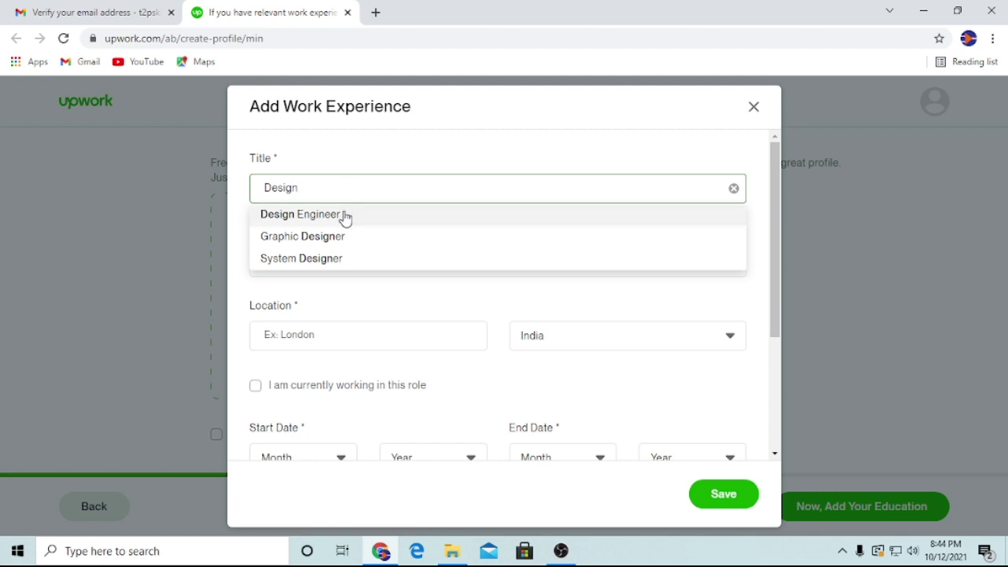
{"action": "left_click", "coordinate": [344, 215]}
- Fill in the company as Trustware Technology and the location as Jaipur, and mark the role as current
{"action": "left_click", "coordinate": [367, 250]}
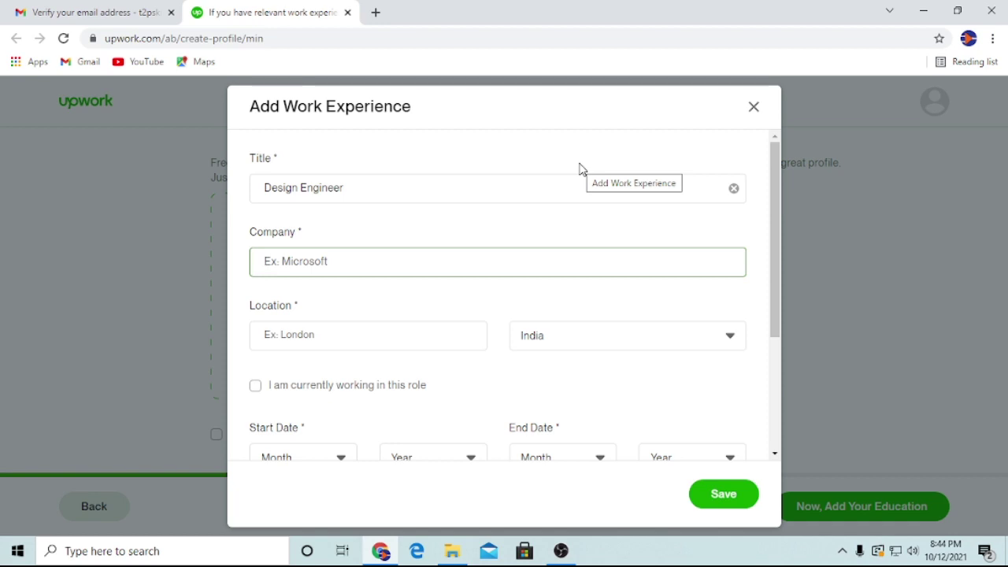
{"action": "type", "text": "I"}
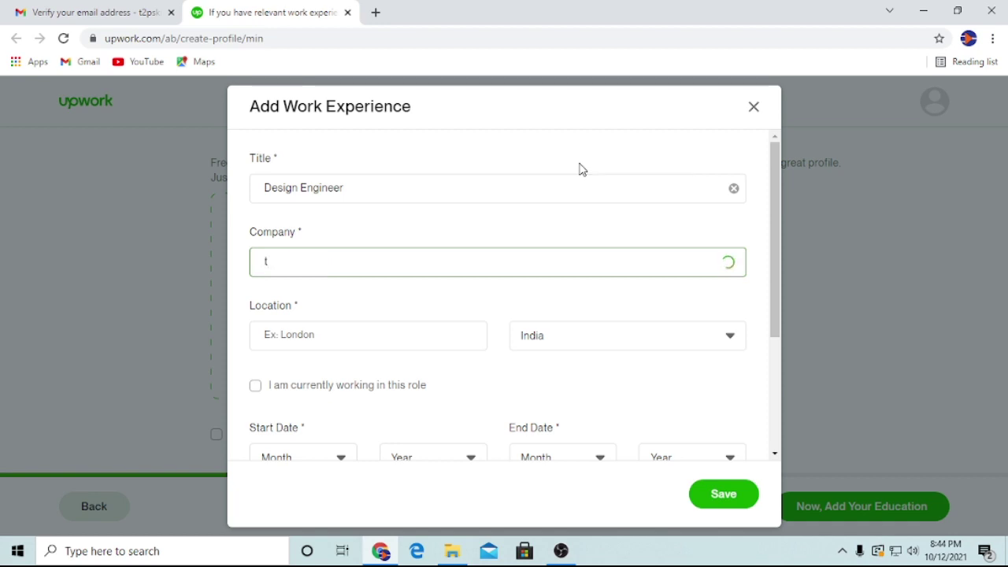
{"action": "key", "text": "BackSpace"}
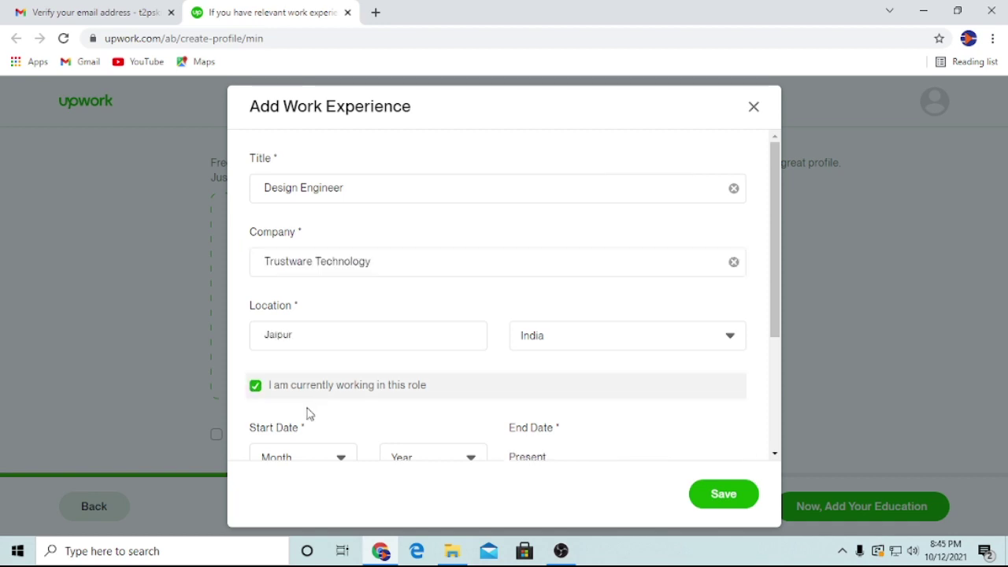
- Set the work experience start date to September 2021
{"action": "scroll", "coordinate": [444, 370], "scroll_direction": "down", "scroll_amount": 2}
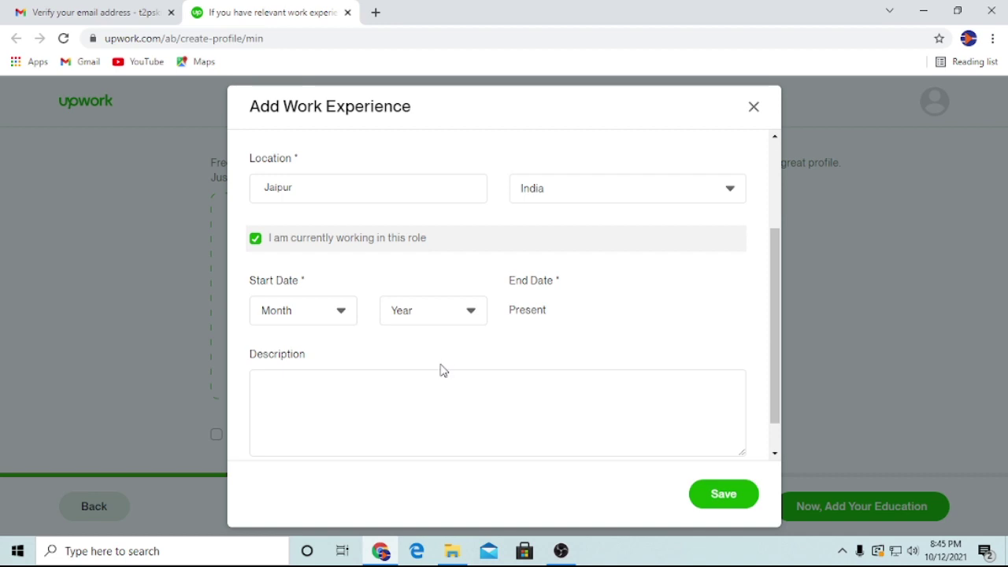
{"action": "left_click", "coordinate": [344, 314]}
{"action": "scroll", "coordinate": [312, 378], "scroll_direction": "down", "scroll_amount": 3}
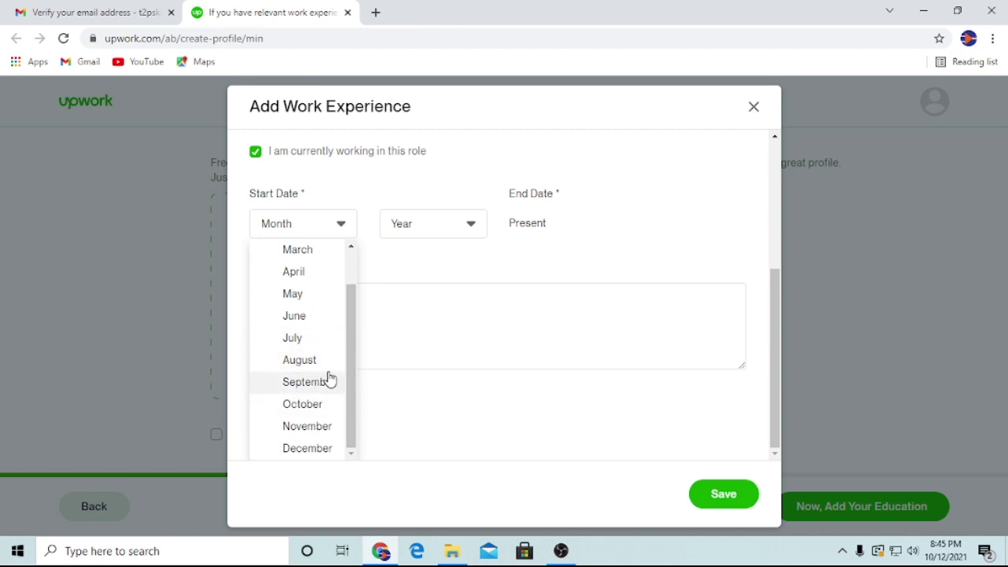
{"action": "scroll", "coordinate": [387, 328], "scroll_direction": "up", "scroll_amount": 2}
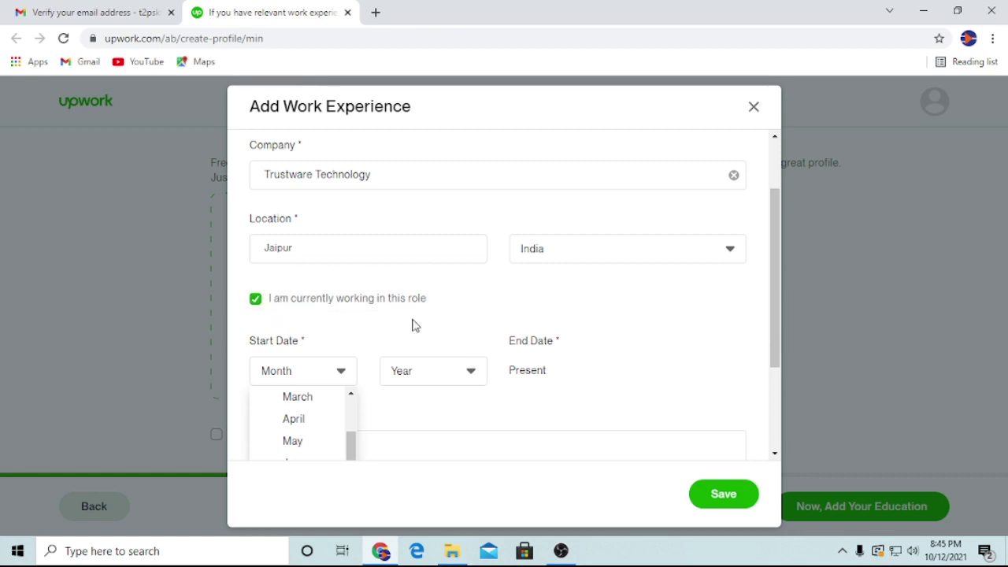
{"action": "scroll", "coordinate": [415, 326], "scroll_direction": "down", "scroll_amount": 2}
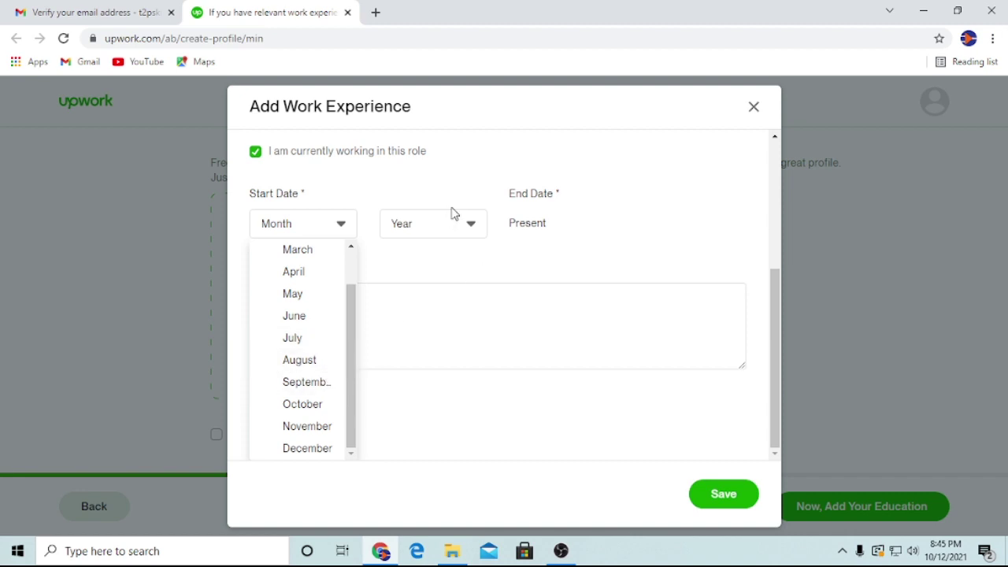
{"action": "left_click", "coordinate": [323, 385]}
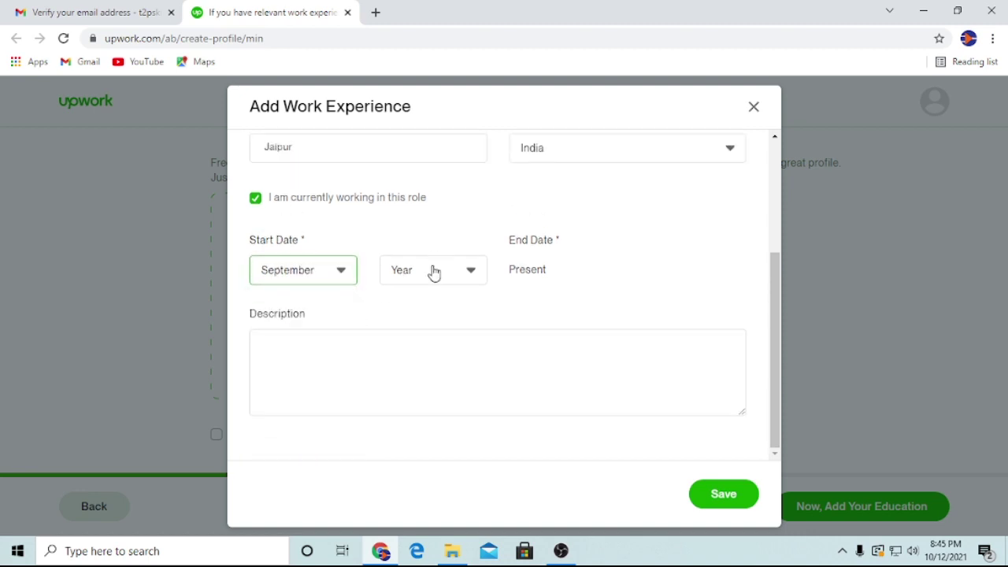
{"action": "left_click", "coordinate": [468, 277]}
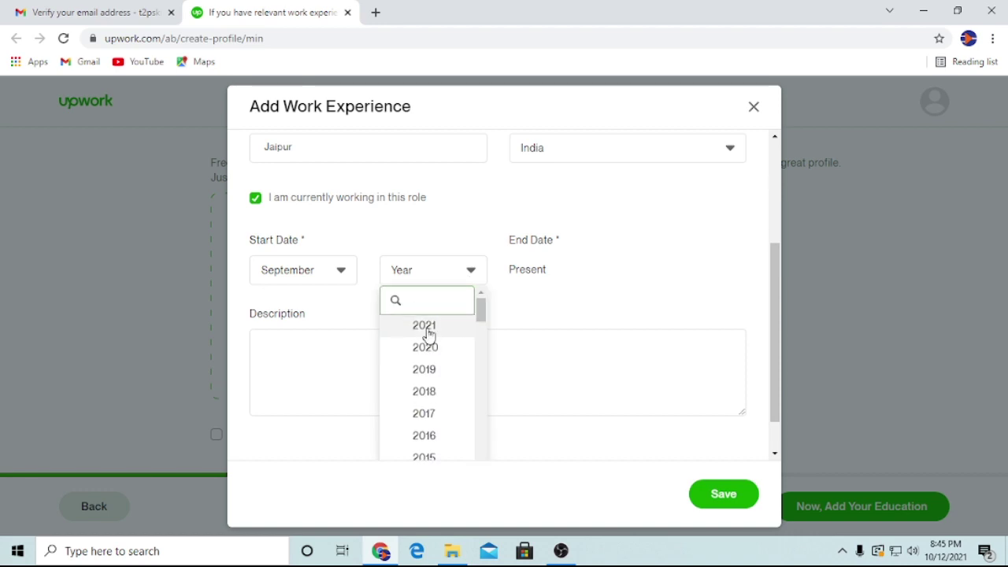
{"action": "left_click", "coordinate": [425, 326]}
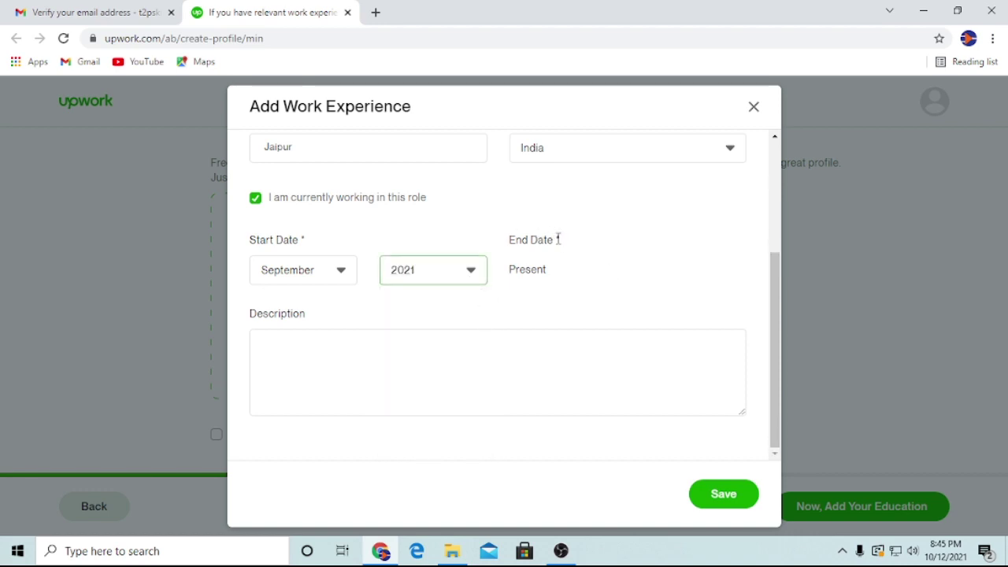
- Describe the role as making PCB designs per requirements with a great command on EAGLE, save the entry, and proceed to education
{"action": "left_click", "coordinate": [276, 340]}
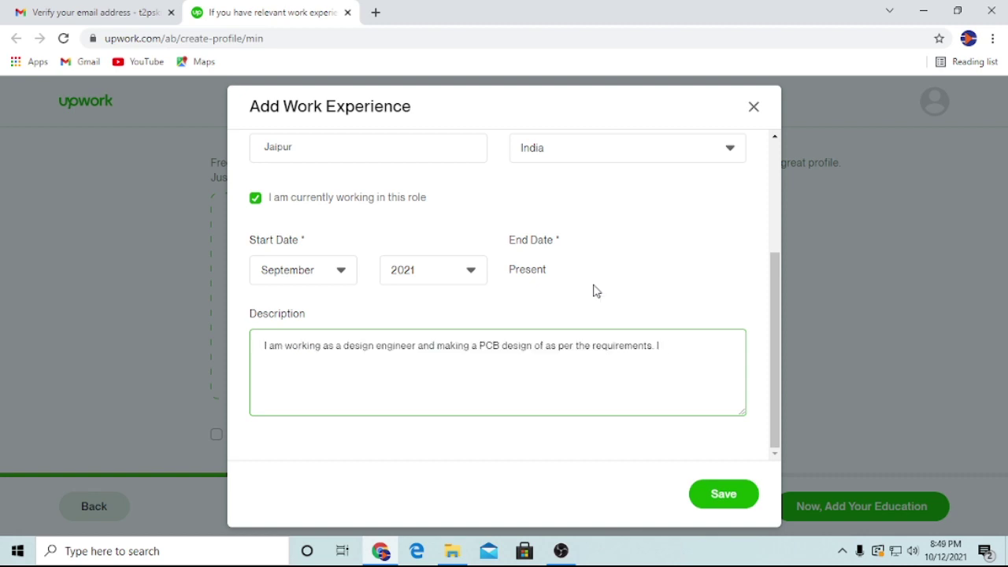
{"action": "type", "text": "have a great command on EAGLE for PCB designing"}
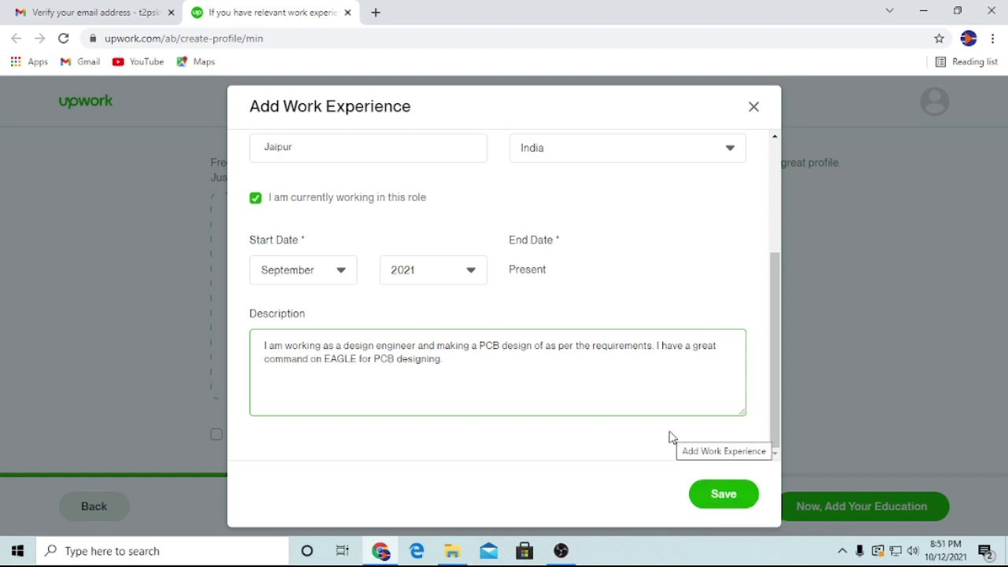
{"action": "left_click", "coordinate": [702, 494]}
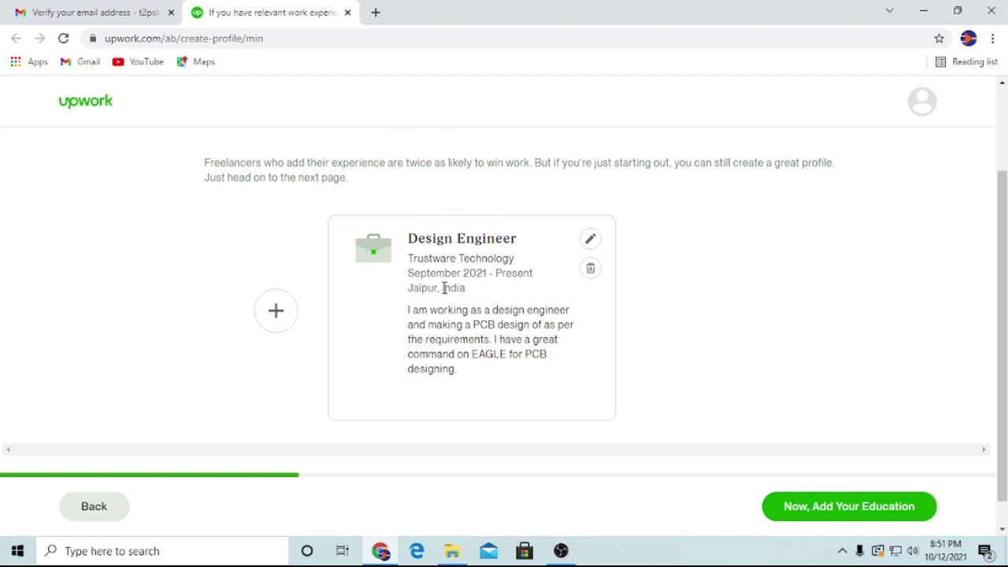
{"action": "left_click", "coordinate": [873, 517]}
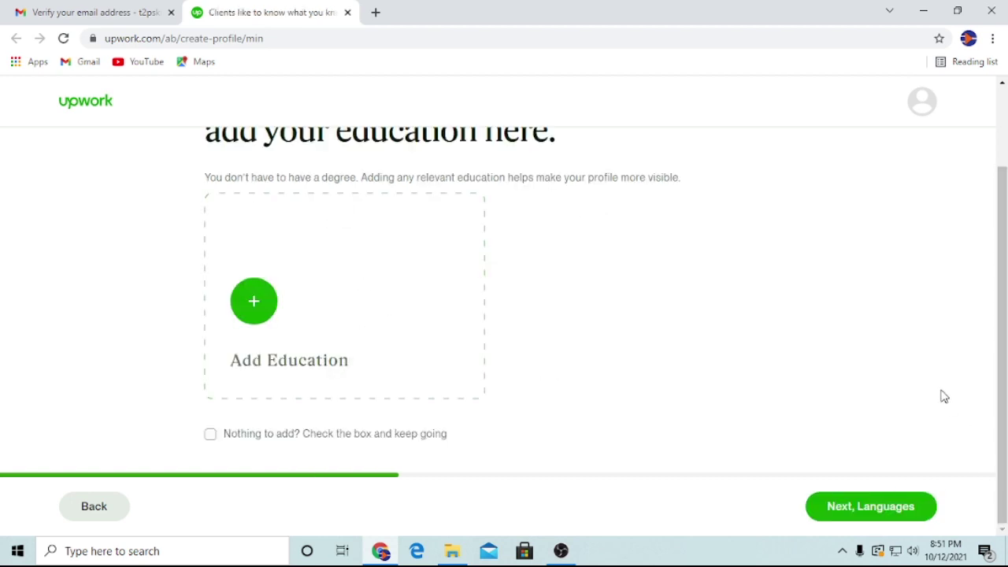
- Add R.K.D.F University education, Bachelor of Engineering (BEng) in Electrical engineering, 2018 to 2022, without a description, and proceed to languages
{"action": "left_click", "coordinate": [296, 362]}
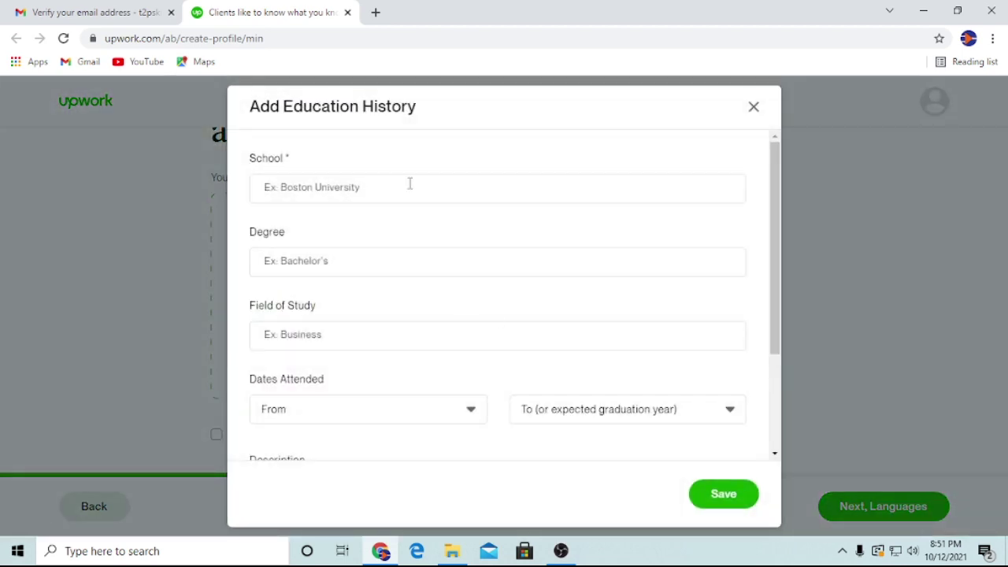
{"action": "left_click", "coordinate": [312, 189]}
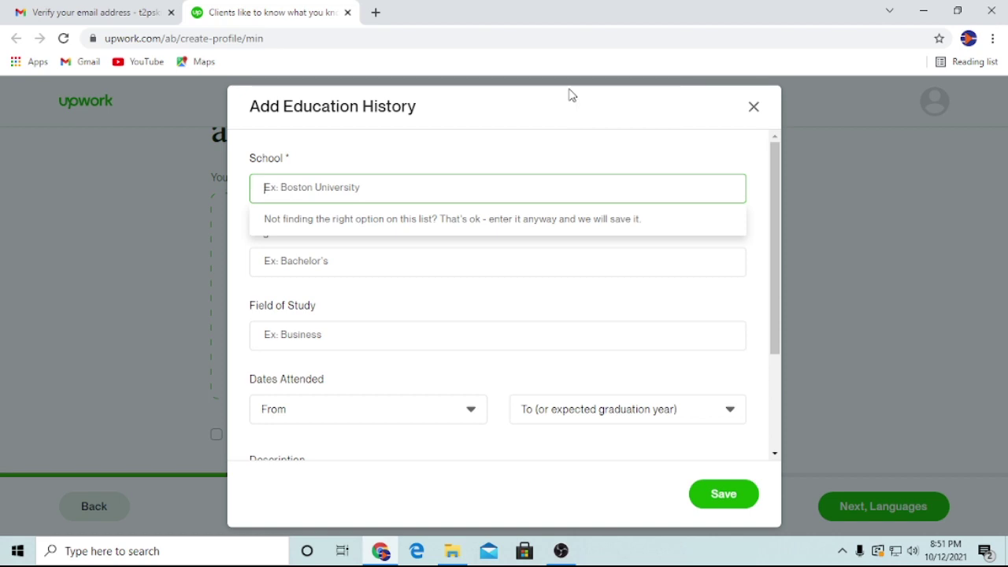
{"action": "type", "text": "R.K"}
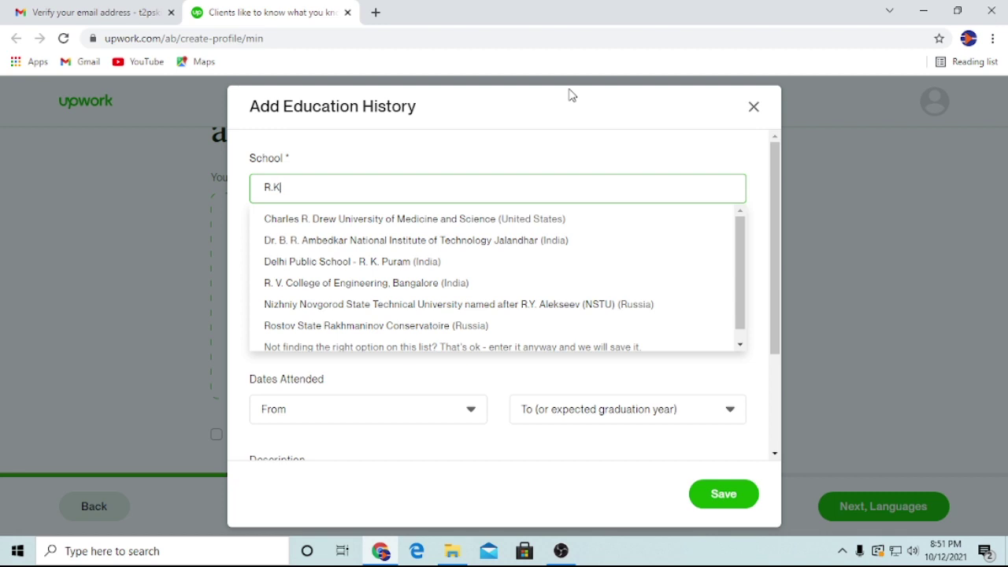
{"action": "type", "text": ".D"}
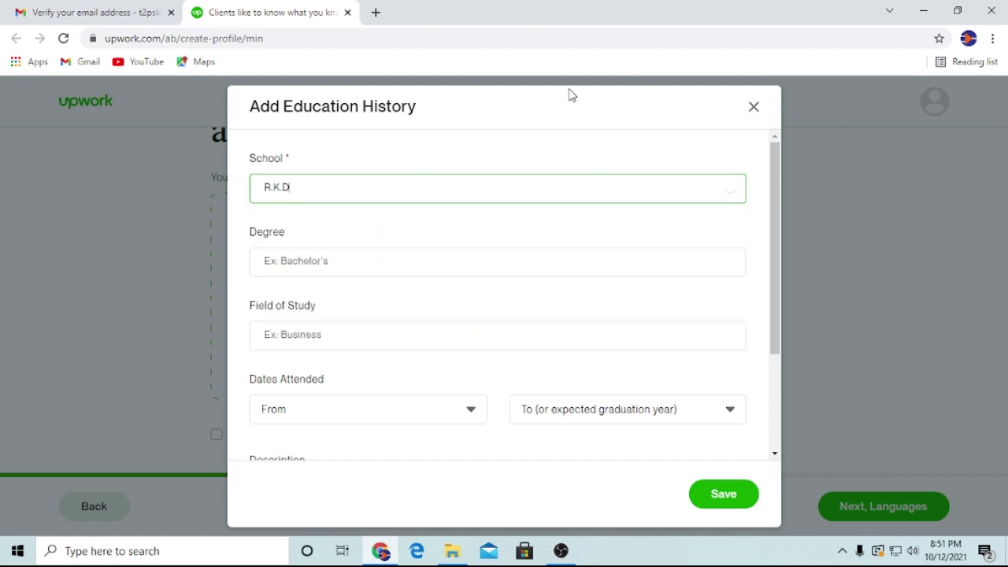
{"action": "type", "text": ".F"}
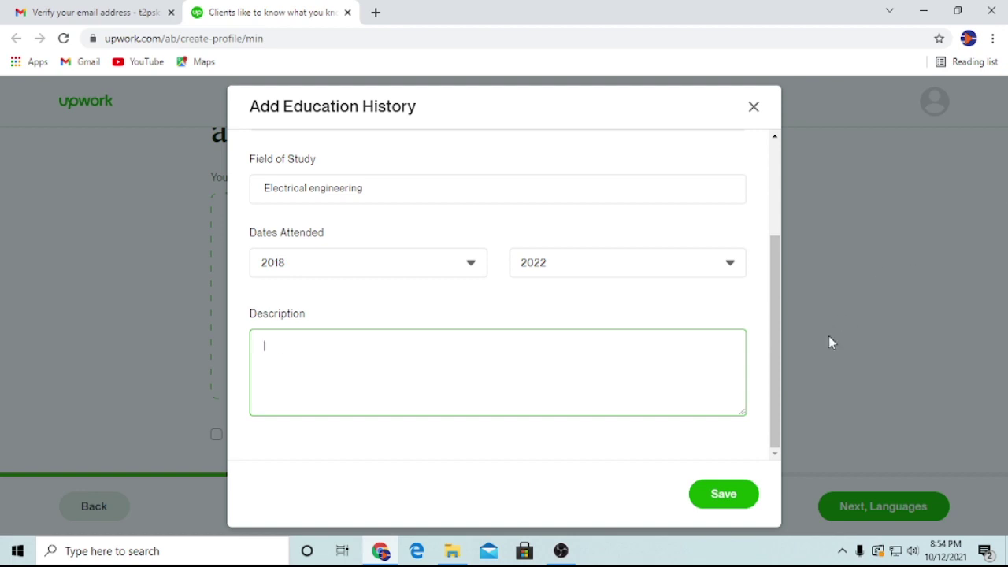
{"action": "left_click", "coordinate": [749, 496]}
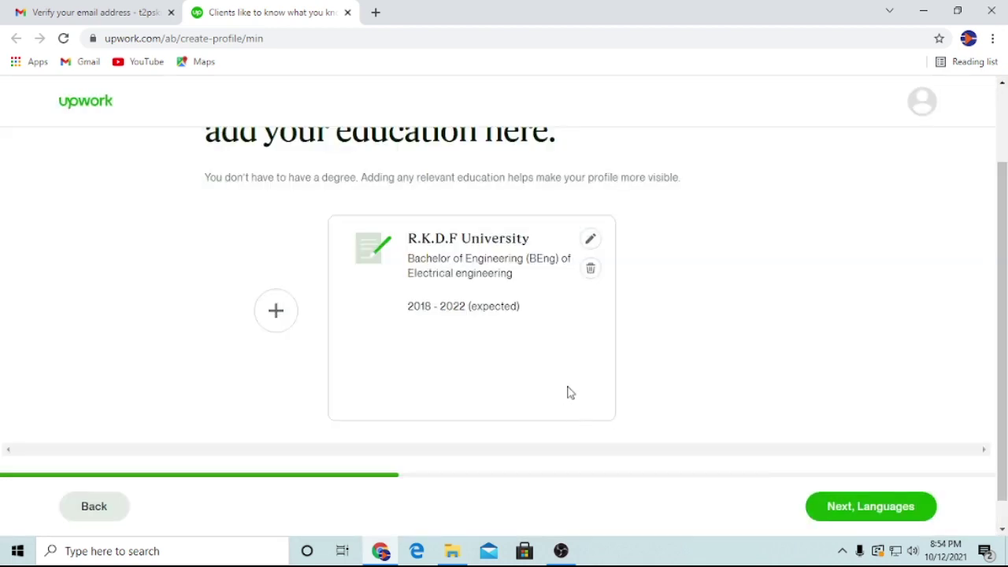
{"action": "left_click", "coordinate": [872, 509]}
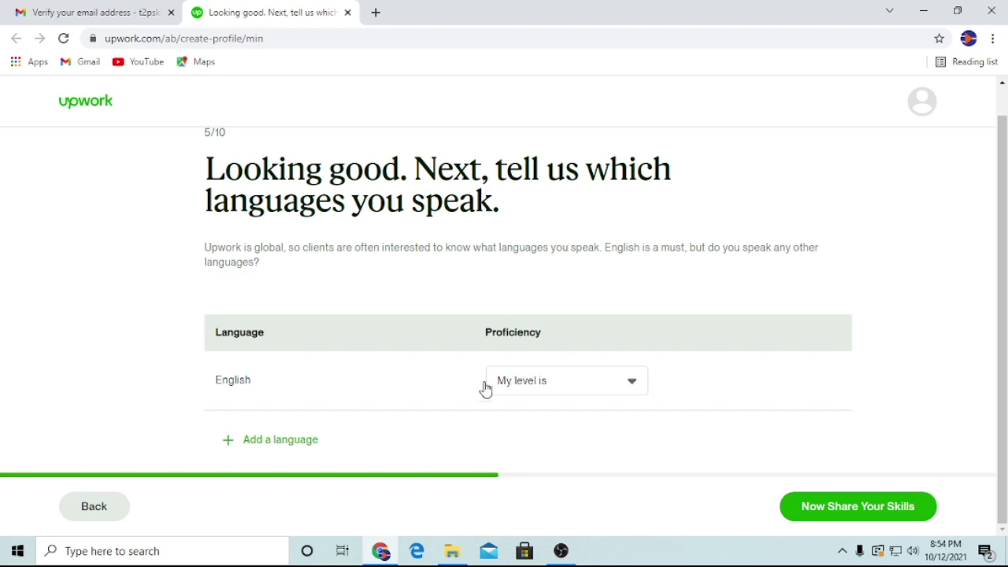
- Set the English proficiency to Fluent and proceed to the skills page
{"action": "left_click", "coordinate": [634, 383]}
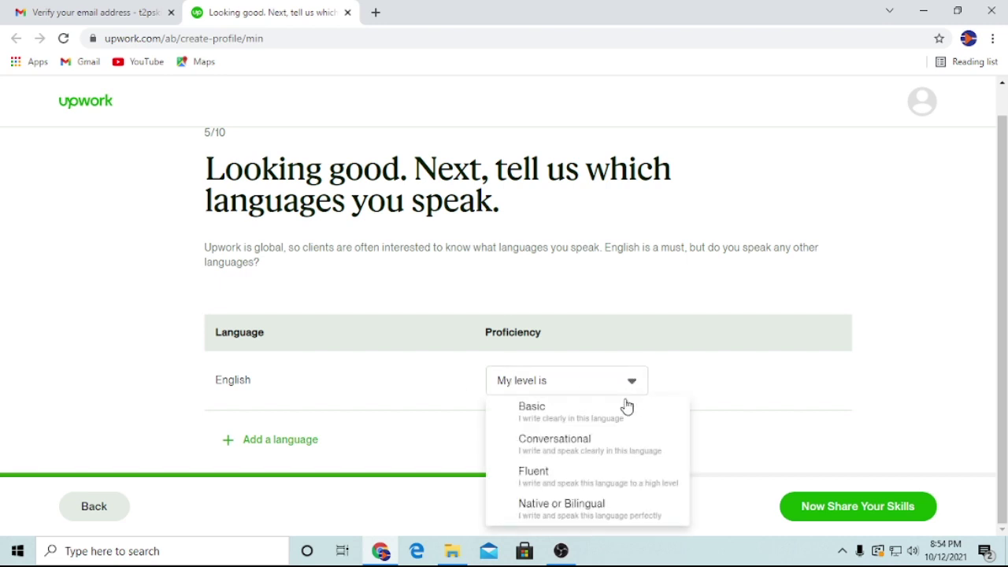
{"action": "left_click", "coordinate": [618, 488]}
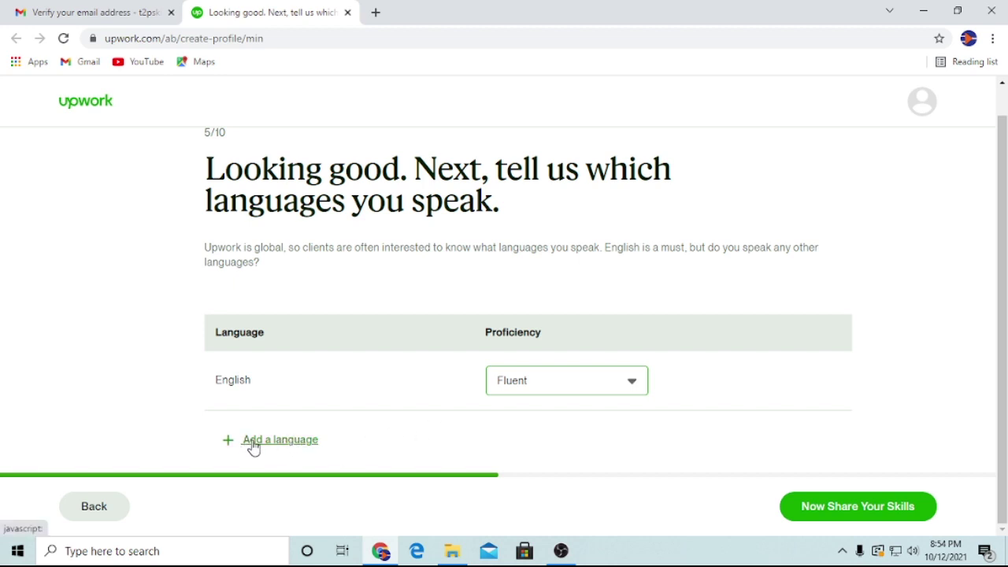
{"action": "left_click", "coordinate": [851, 510]}
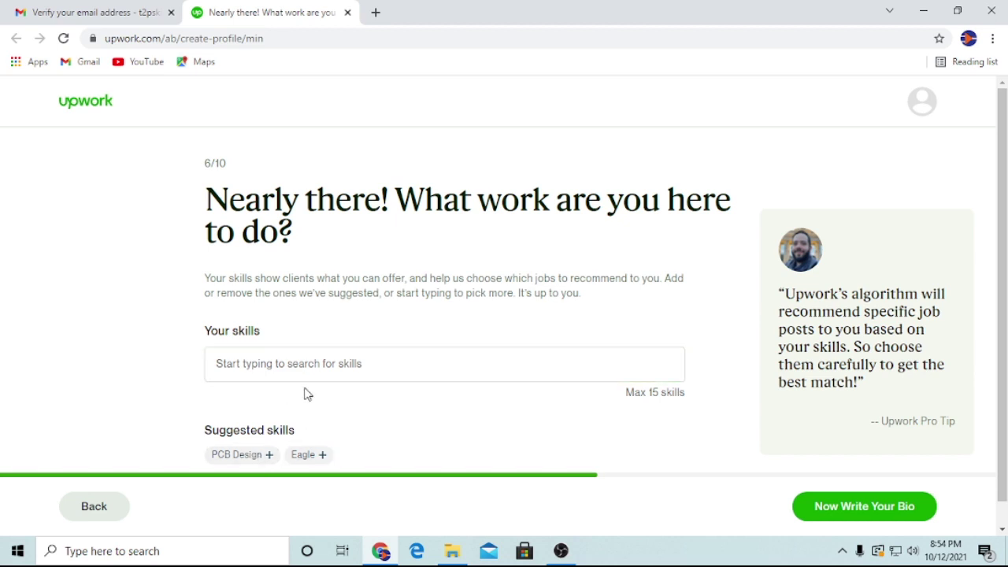
{"action": "scroll", "coordinate": [311, 402], "scroll_direction": "down", "scroll_amount": 1}
{"action": "scroll", "coordinate": [312, 406], "scroll_direction": "down", "scroll_amount": 1}
{"action": "scroll", "coordinate": [344, 405], "scroll_direction": "up", "scroll_amount": 1}
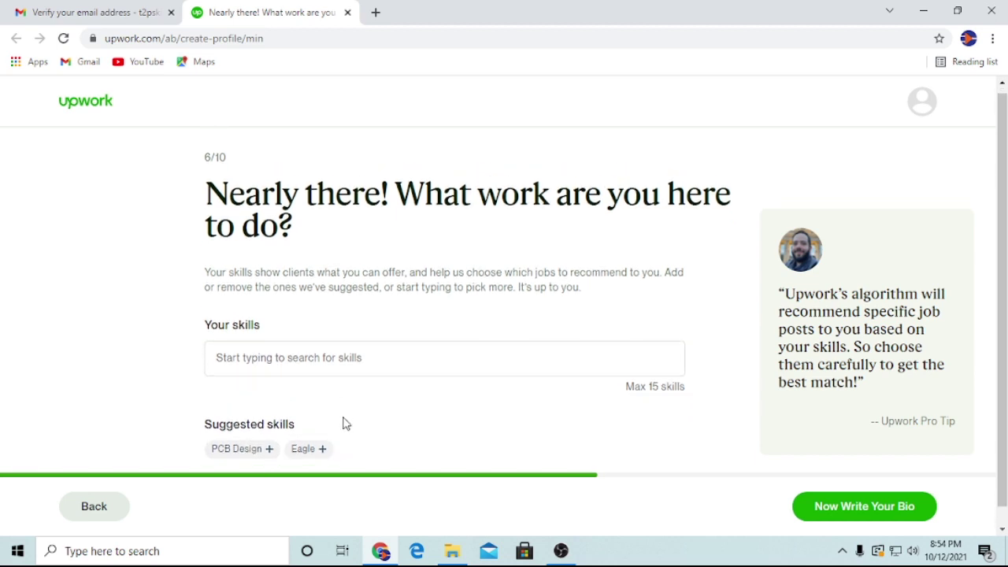
- Proceed from the completed bio to the area of work and set the main service category to Engineering & Architecture
{"action": "scroll", "coordinate": [331, 425], "scroll_direction": "down", "scroll_amount": 1}
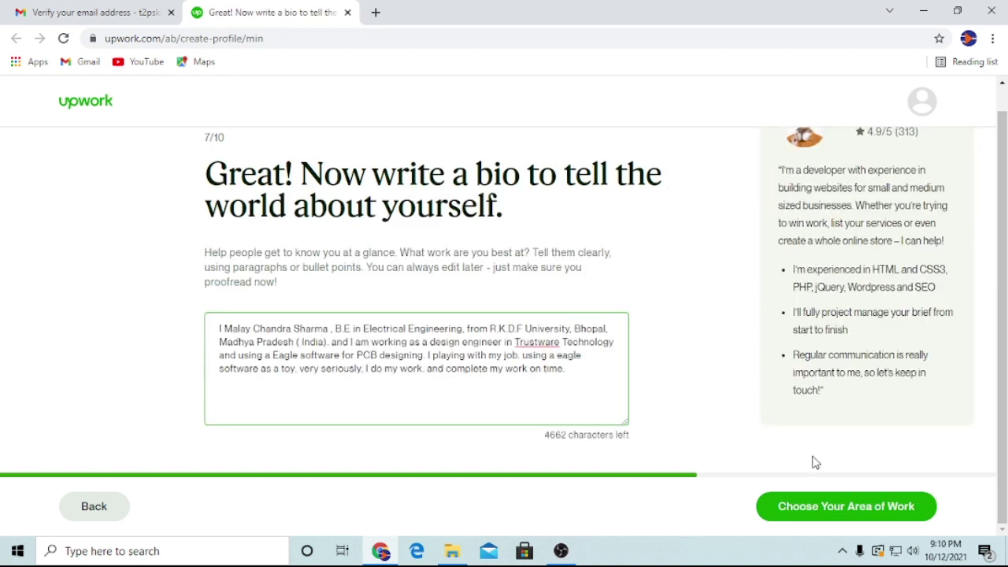
{"action": "left_click", "coordinate": [816, 508]}
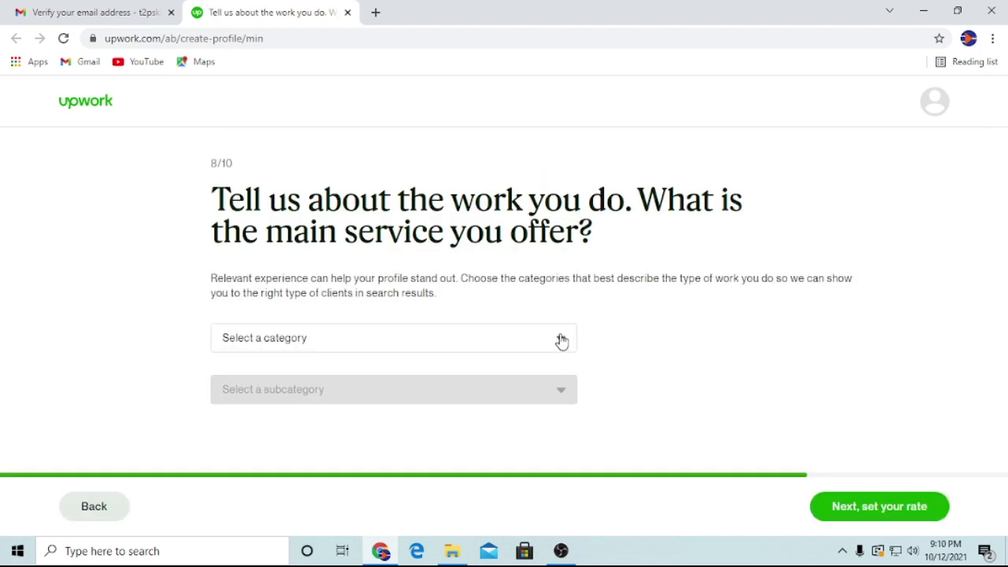
{"action": "left_click", "coordinate": [562, 340]}
{"action": "scroll", "coordinate": [399, 382], "scroll_direction": "down", "scroll_amount": 1}
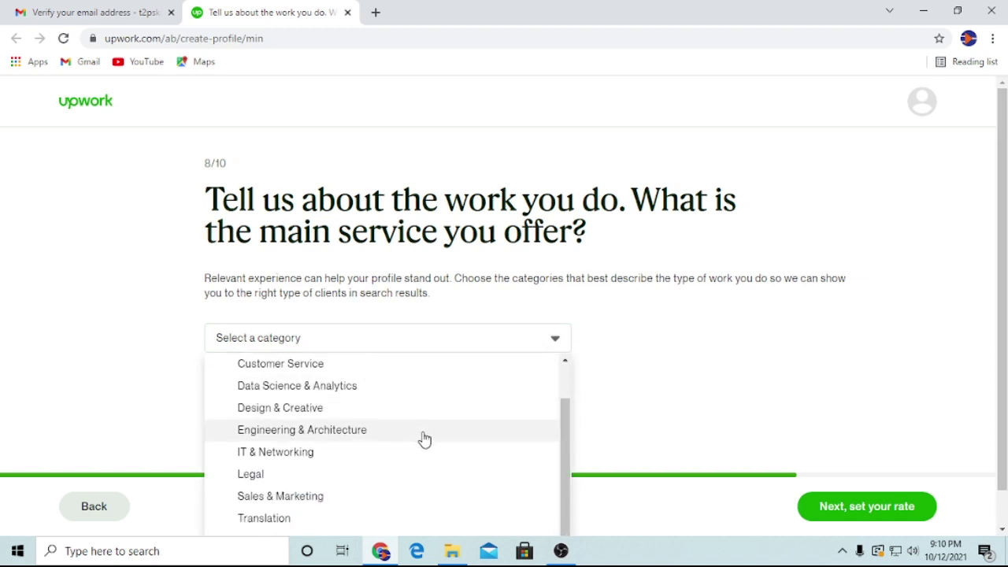
{"action": "scroll", "coordinate": [425, 439], "scroll_direction": "down", "scroll_amount": 1}
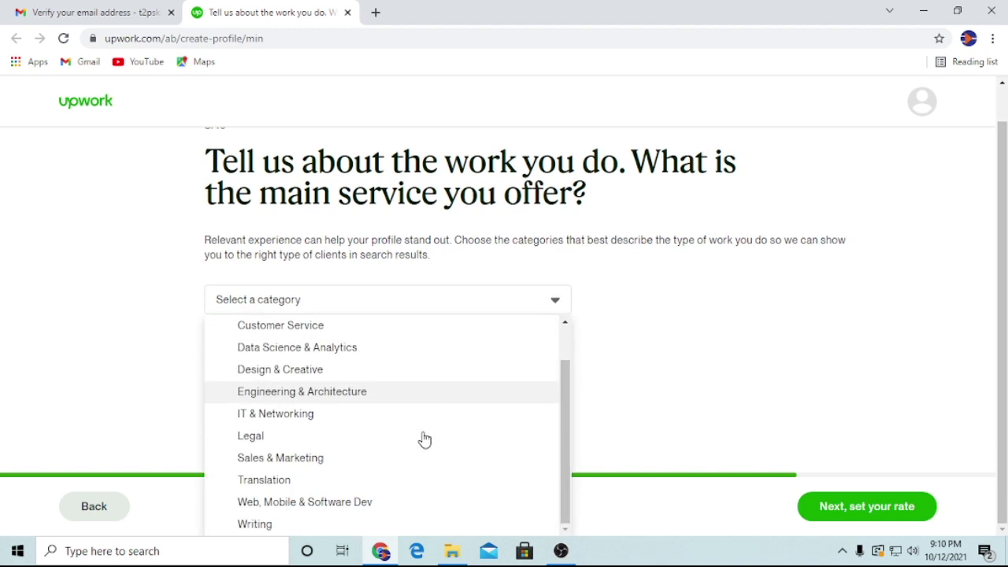
{"action": "left_click", "coordinate": [372, 393]}
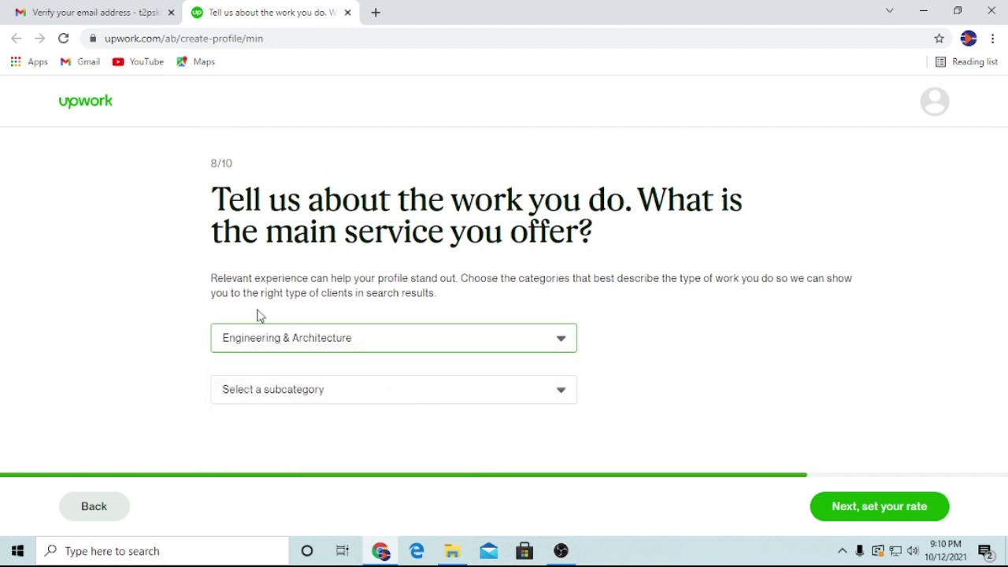
- Open the list of subcategories for the main service and bring its engineering options into view
{"action": "left_click", "coordinate": [561, 393]}
{"action": "scroll", "coordinate": [464, 441], "scroll_direction": "down", "scroll_amount": 2}
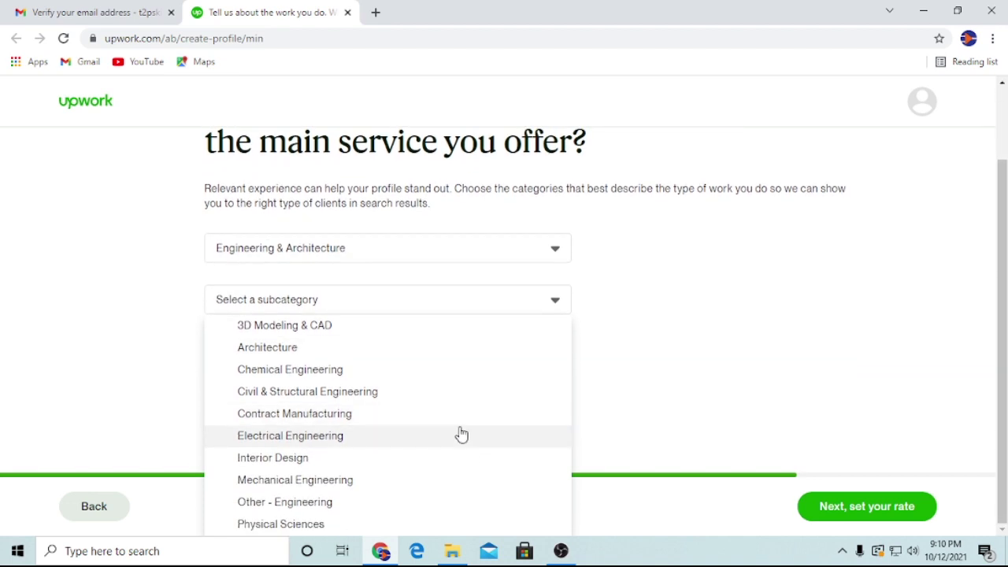